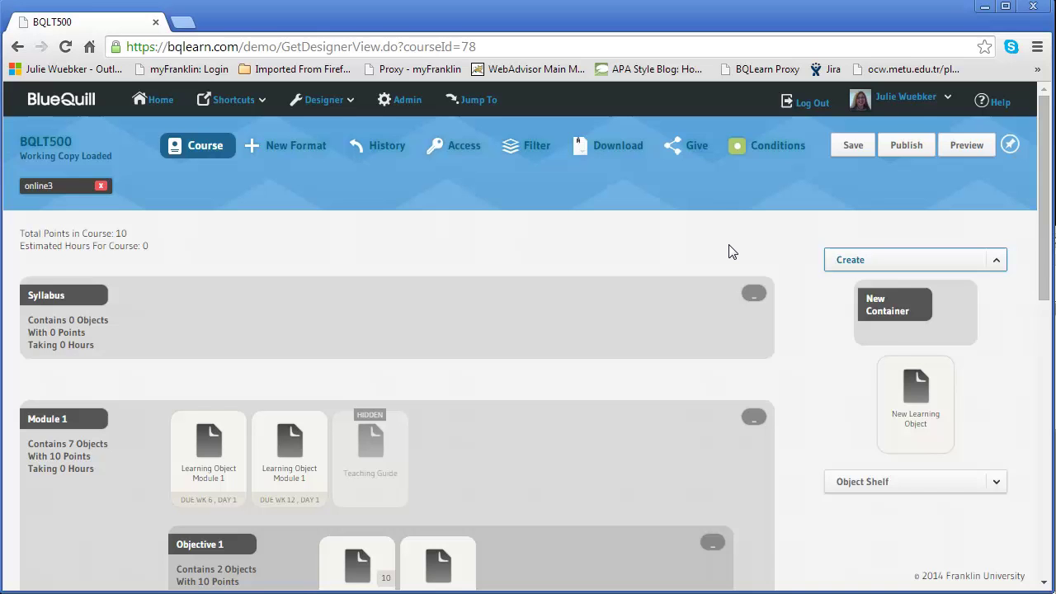
# Open the pre-publishing report for course BQLT500 and review the modules and learning objects in the online3 format.
pyautogui.click(914, 151)
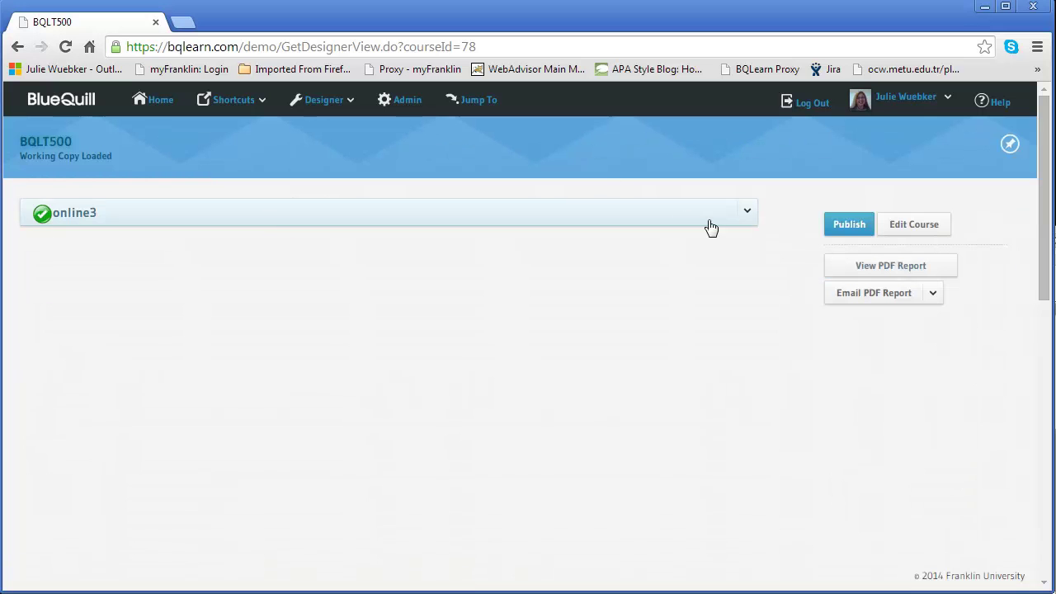
pyautogui.click(743, 216)
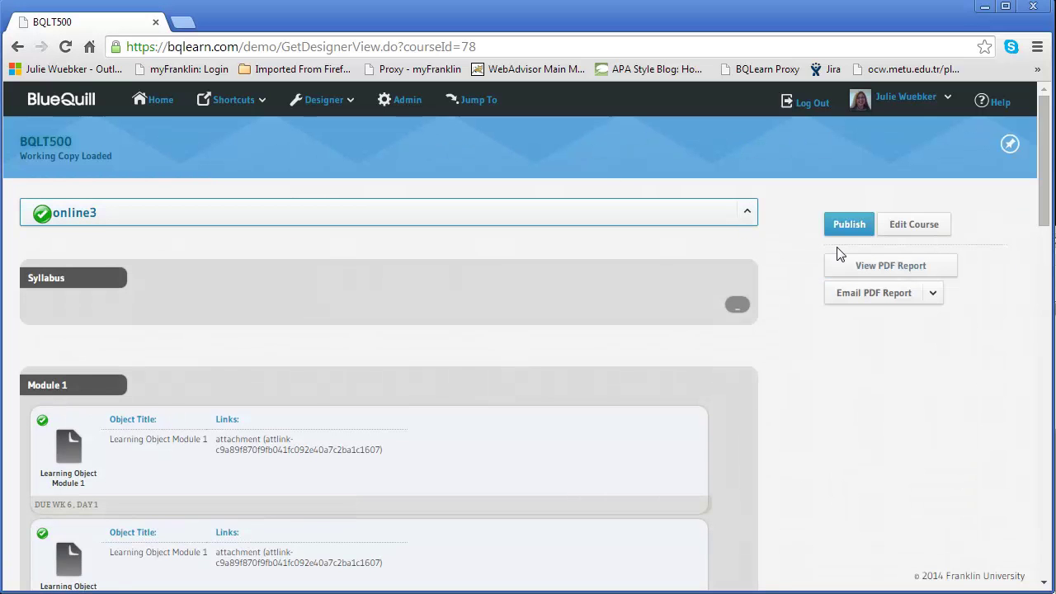
pyautogui.moveTo(1044, 164); pyautogui.dragTo(1041, 192)
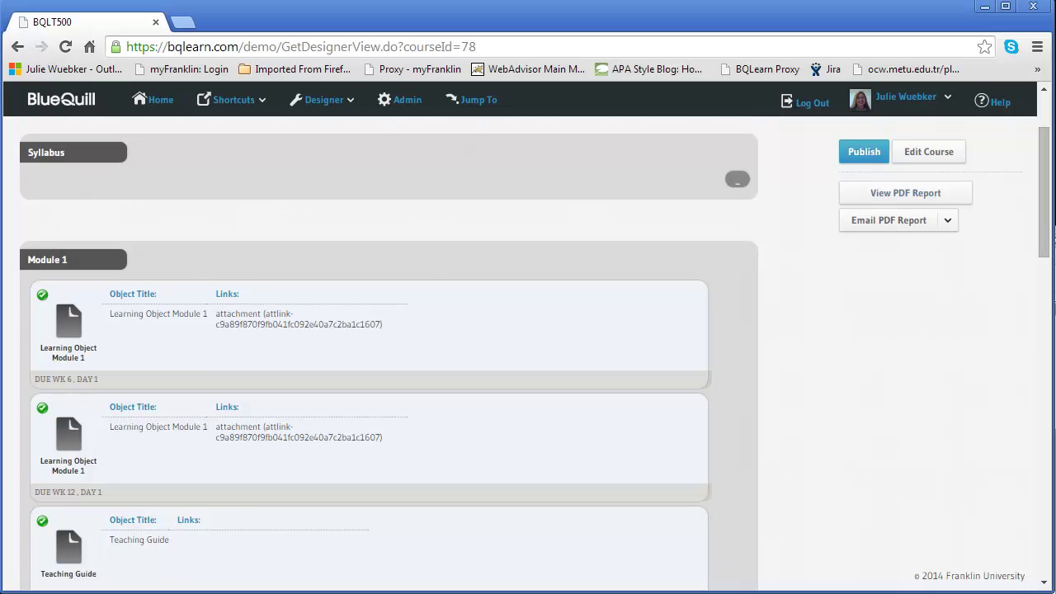
pyautogui.moveTo(1041, 212); pyautogui.dragTo(1033, 379)
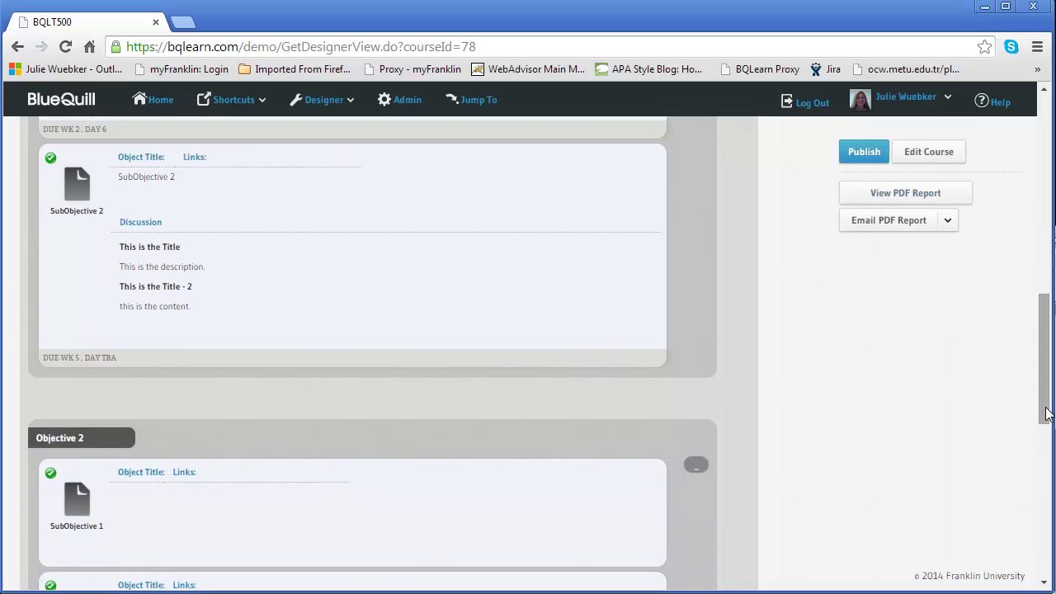
pyautogui.moveTo(1046, 372); pyautogui.dragTo(1052, 224)
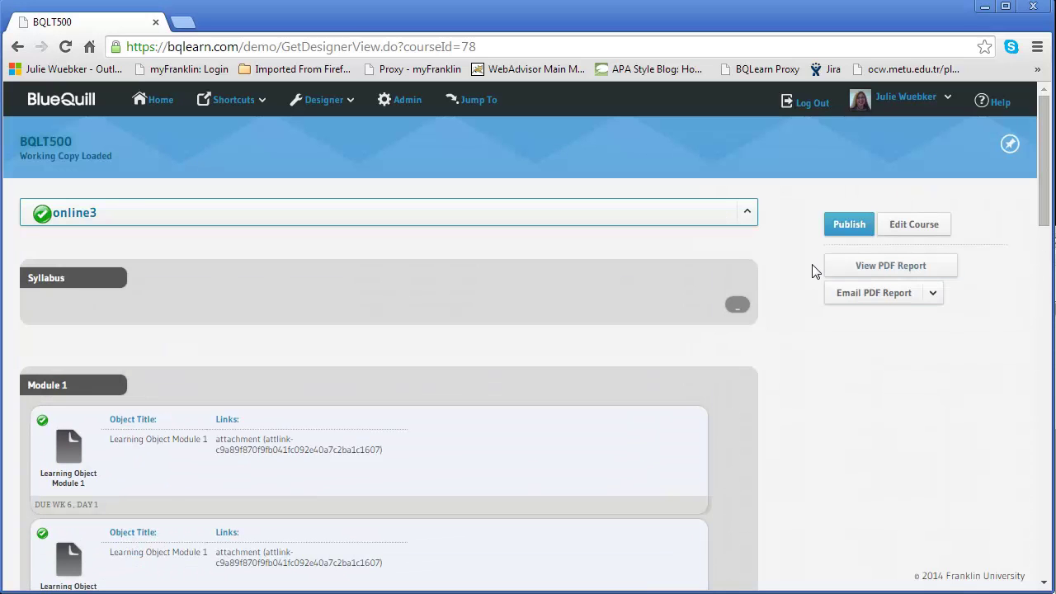
pyautogui.click(748, 212)
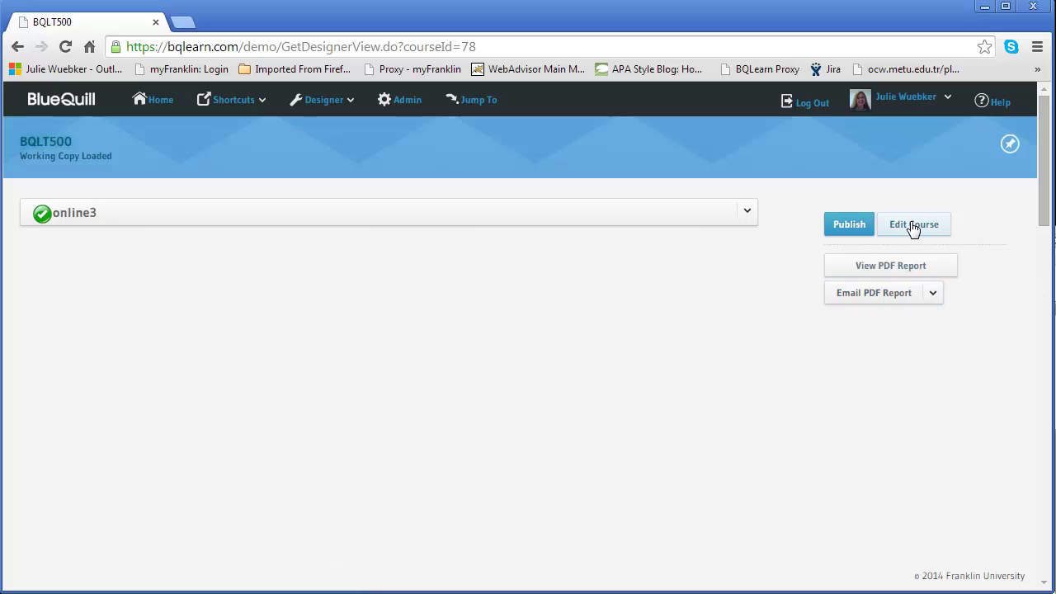
# Publish the course as edition F14.0.0.1 with students allowed to download course materials, and dismiss the publishing notice.
pyautogui.click(850, 225)
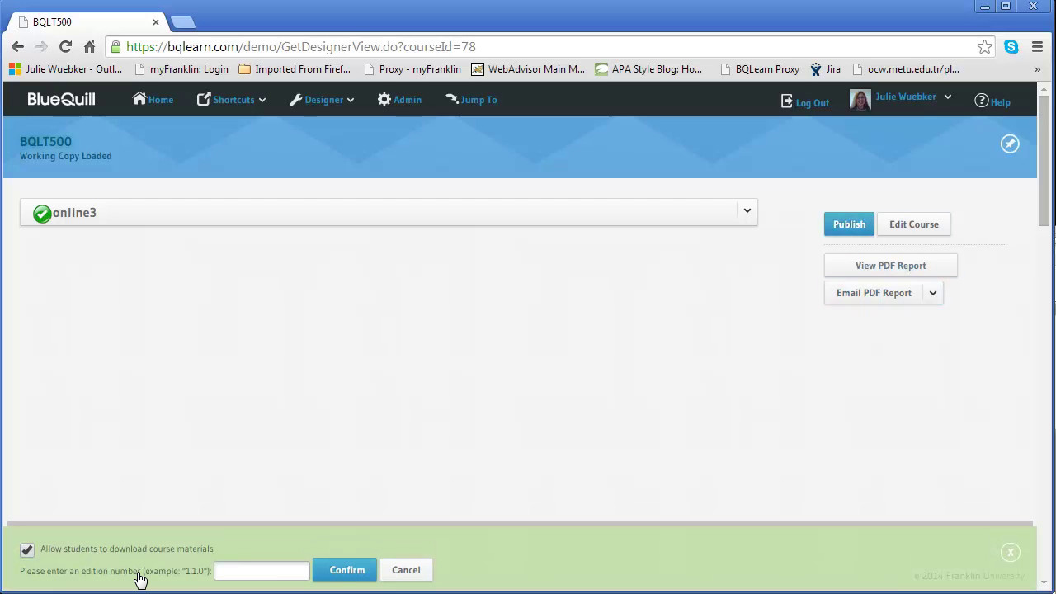
pyautogui.click(233, 569)
pyautogui.write('F')
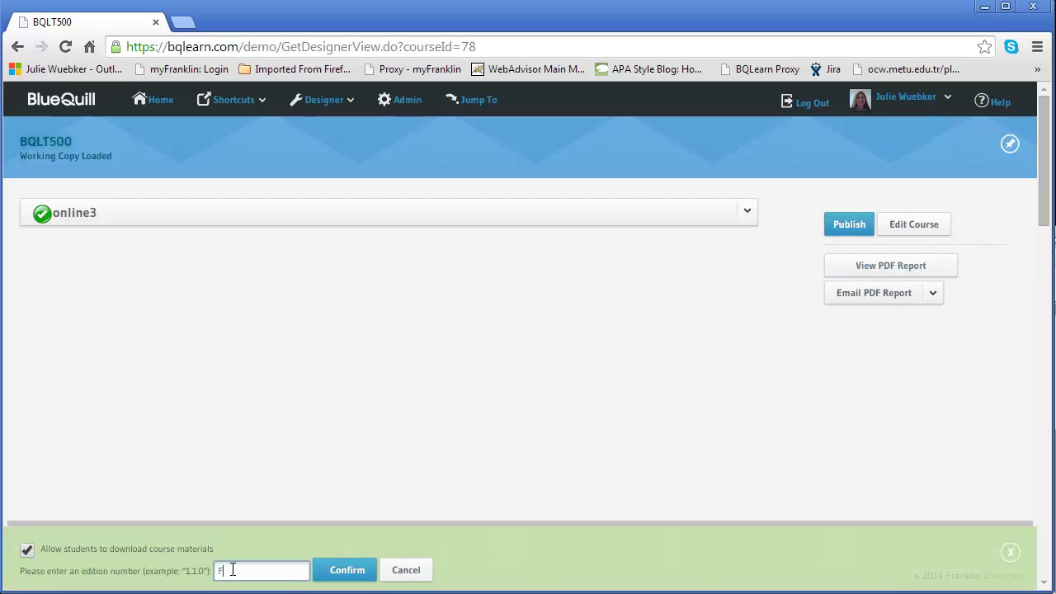
pyautogui.write('14.')
pyautogui.write('0.0.1')
pyautogui.click(233, 570)
pyautogui.write('.')
pyautogui.click(29, 551)
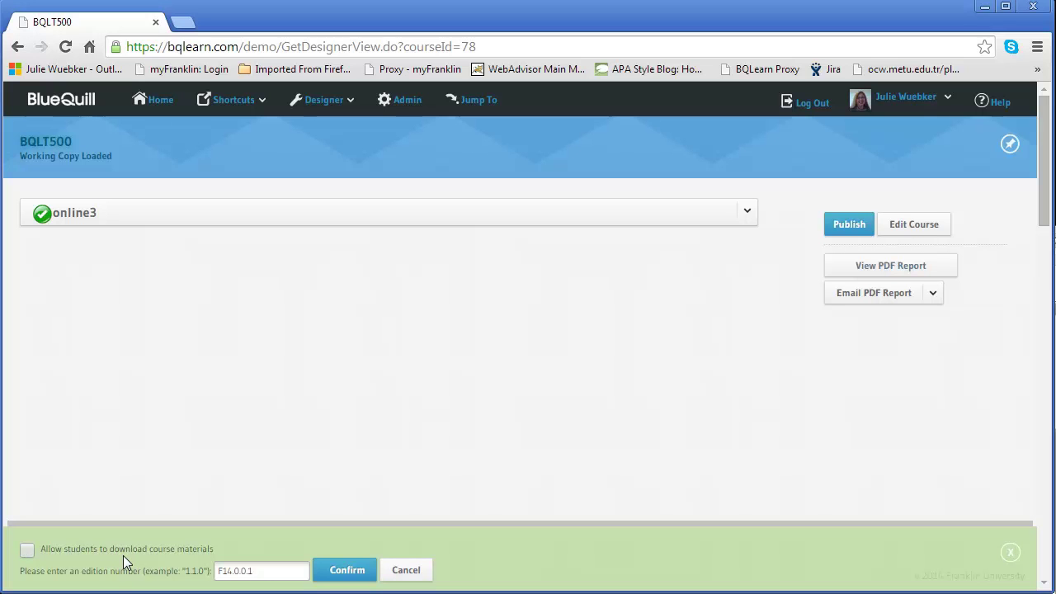
pyautogui.click(27, 551)
pyautogui.click(348, 572)
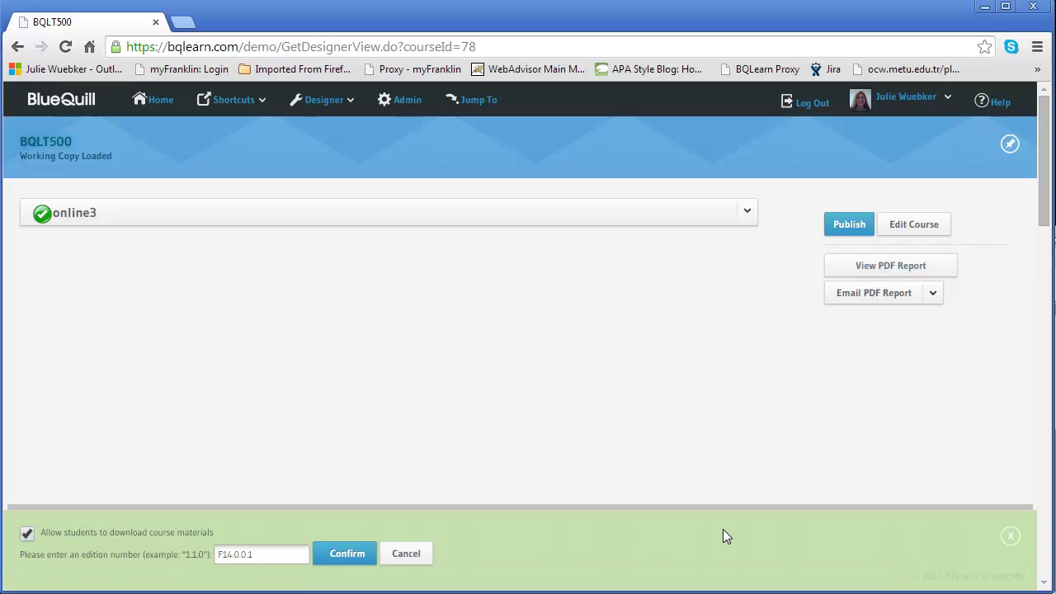
pyautogui.click(1009, 547)
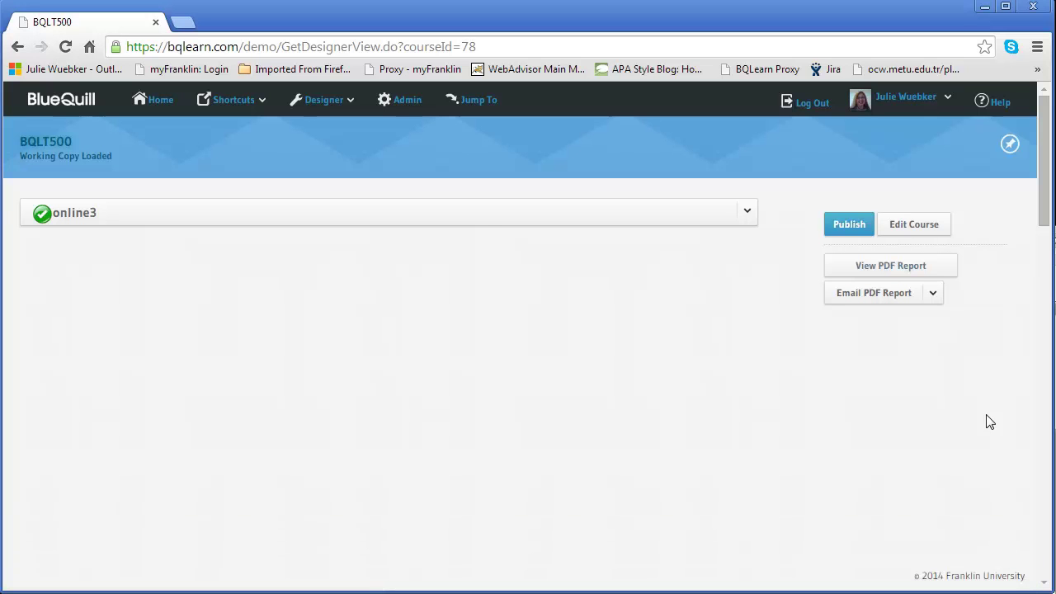
# Return to editing the course and examine its edition history, closing the history when done.
pyautogui.click(913, 228)
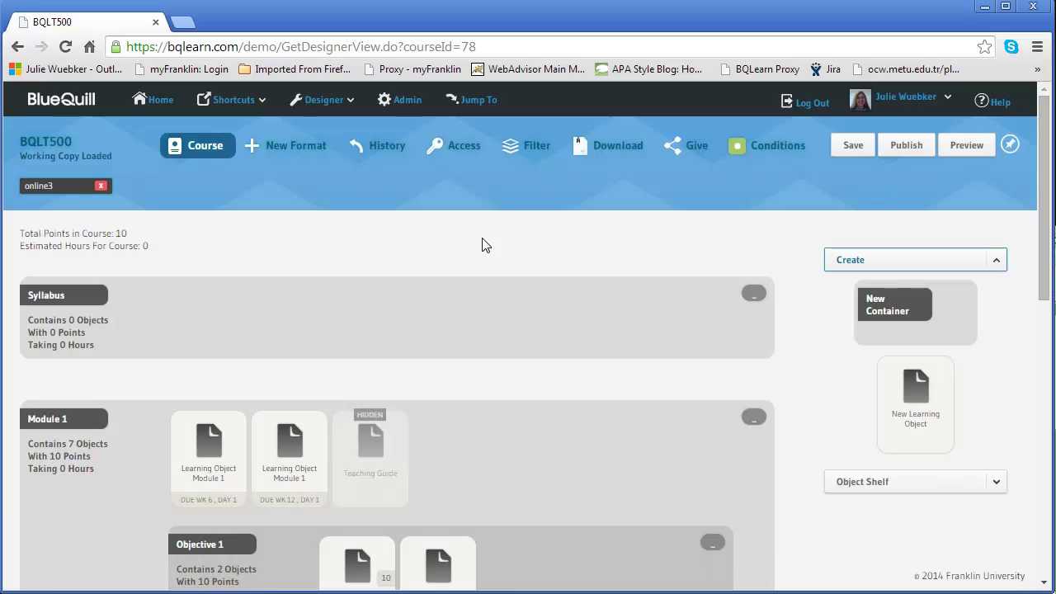
pyautogui.click(379, 156)
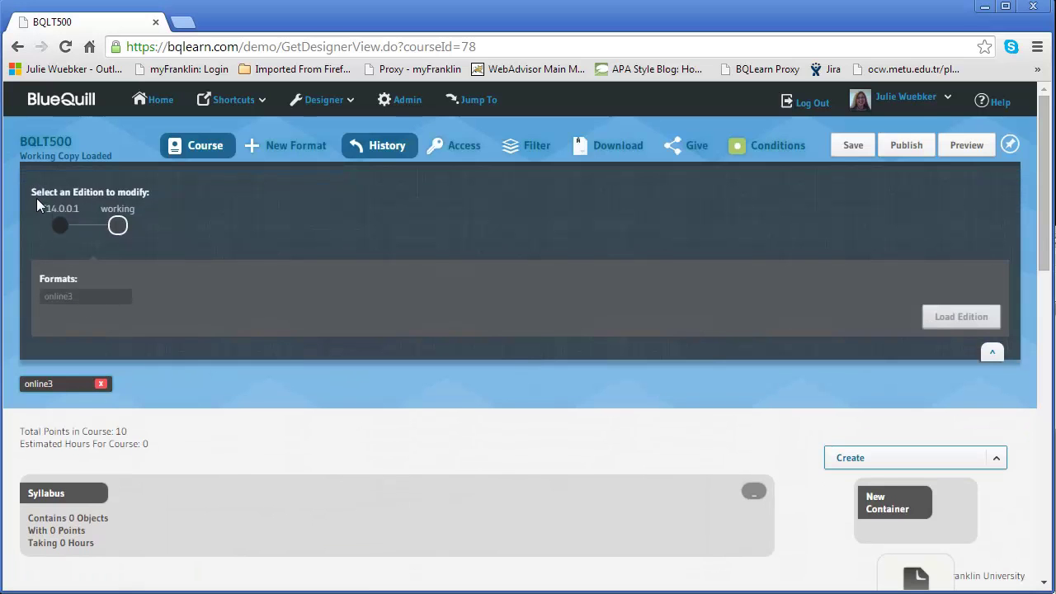
pyautogui.moveTo(51, 227)
pyautogui.moveTo(122, 237)
pyautogui.click(992, 353)
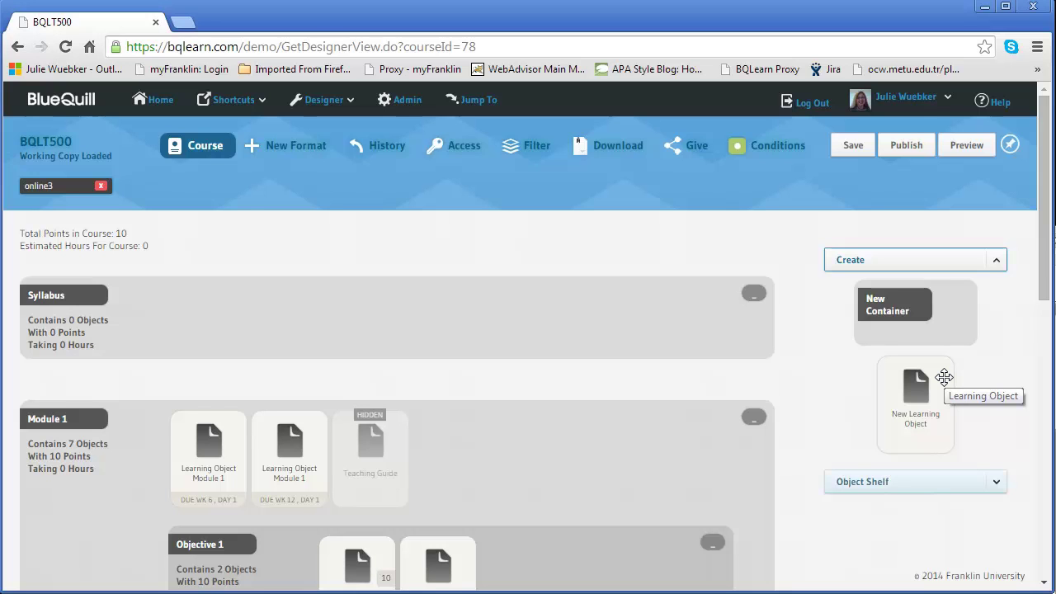
# Add four new learning objects with the default name to the Syllabus container and save the course.
pyautogui.scroll(-1, 533, 455)
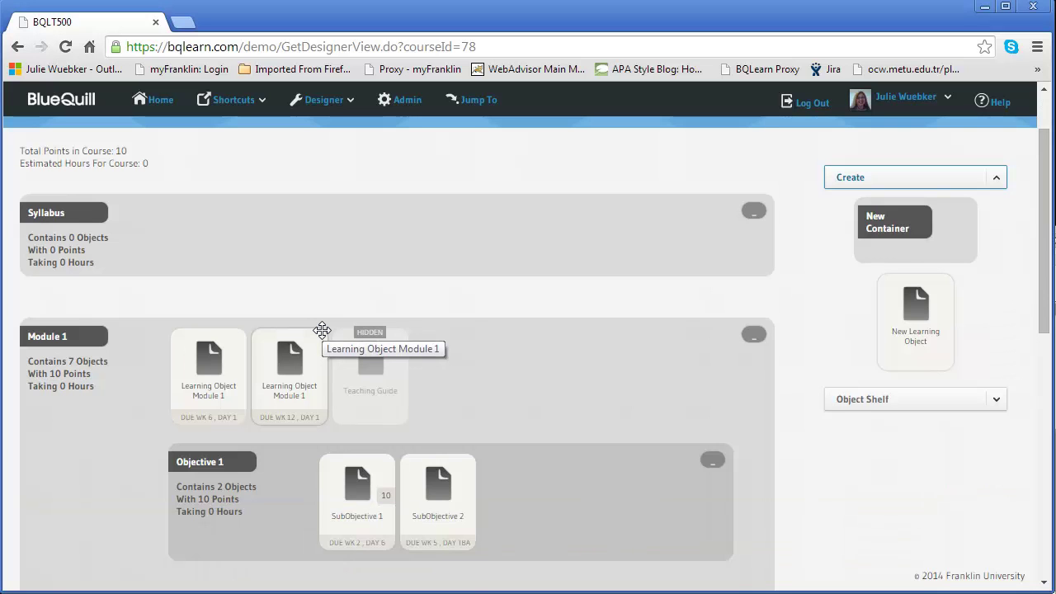
pyautogui.scroll(1, 322, 330)
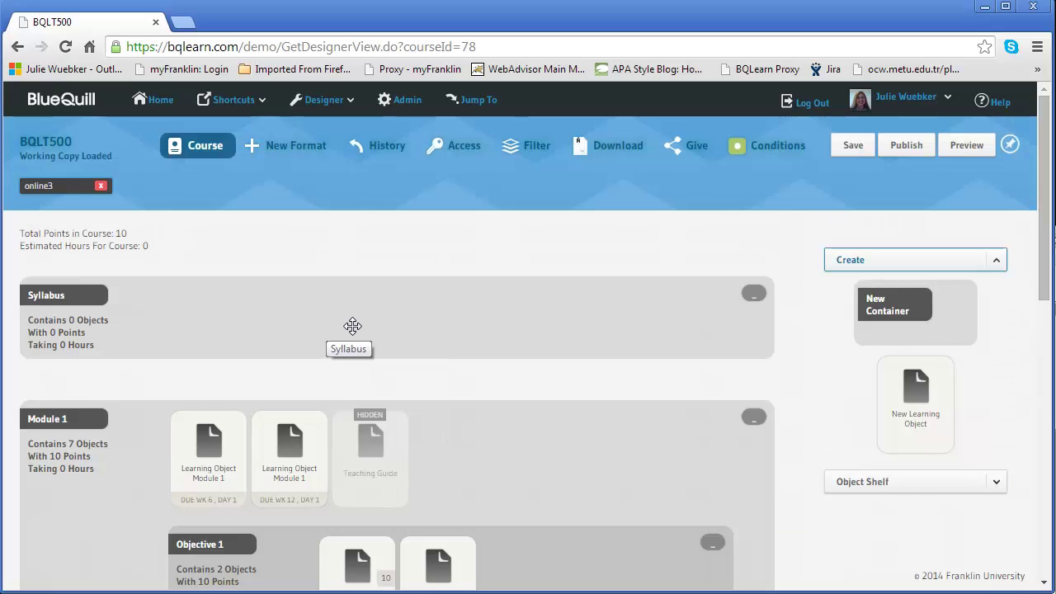
pyautogui.moveTo(912, 383); pyautogui.dragTo(250, 307)
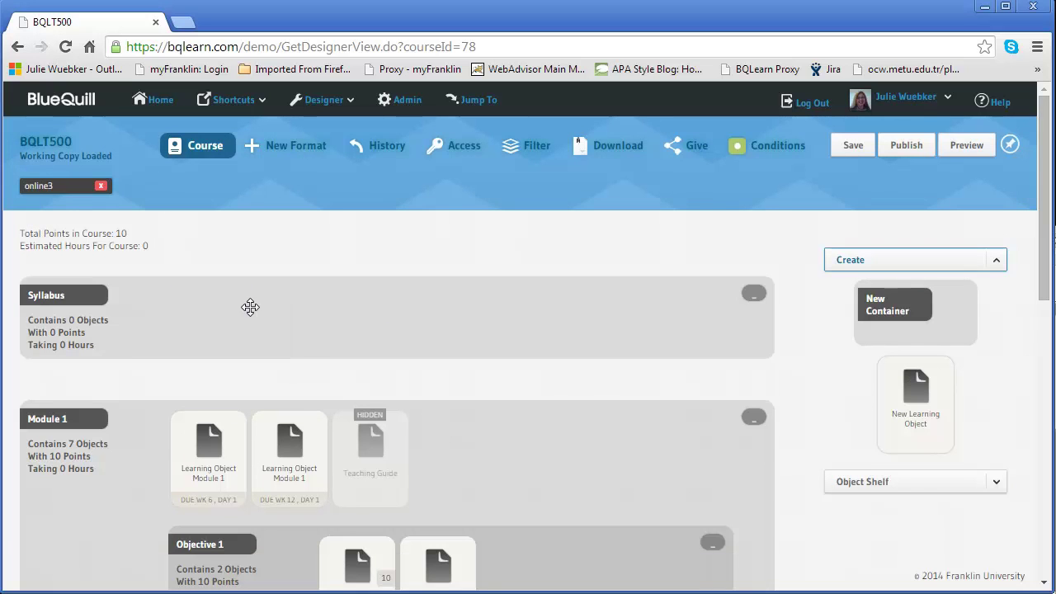
pyautogui.moveTo(916, 384); pyautogui.dragTo(500, 325)
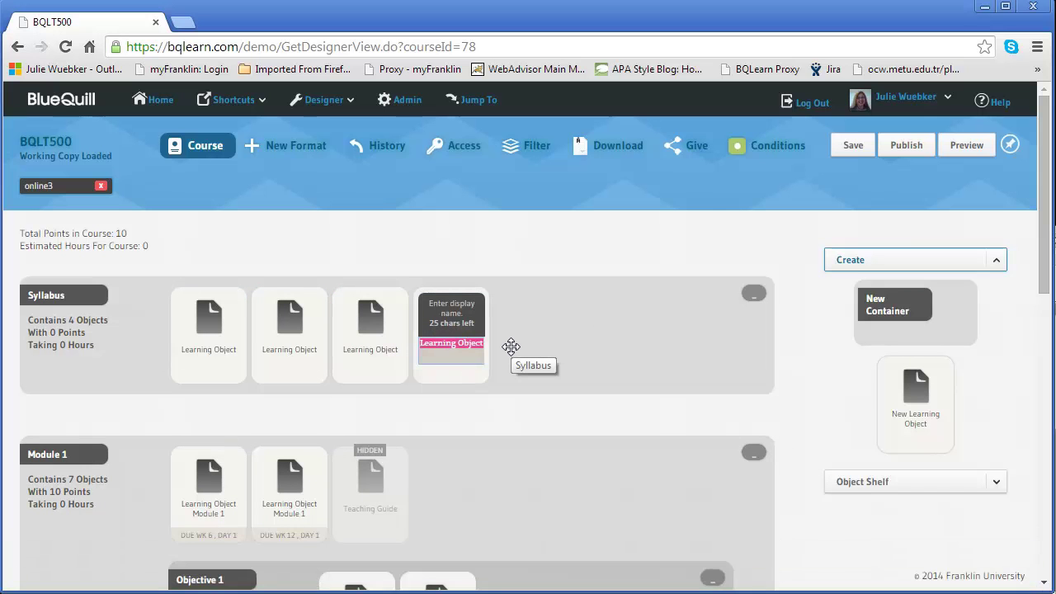
pyautogui.click(818, 323)
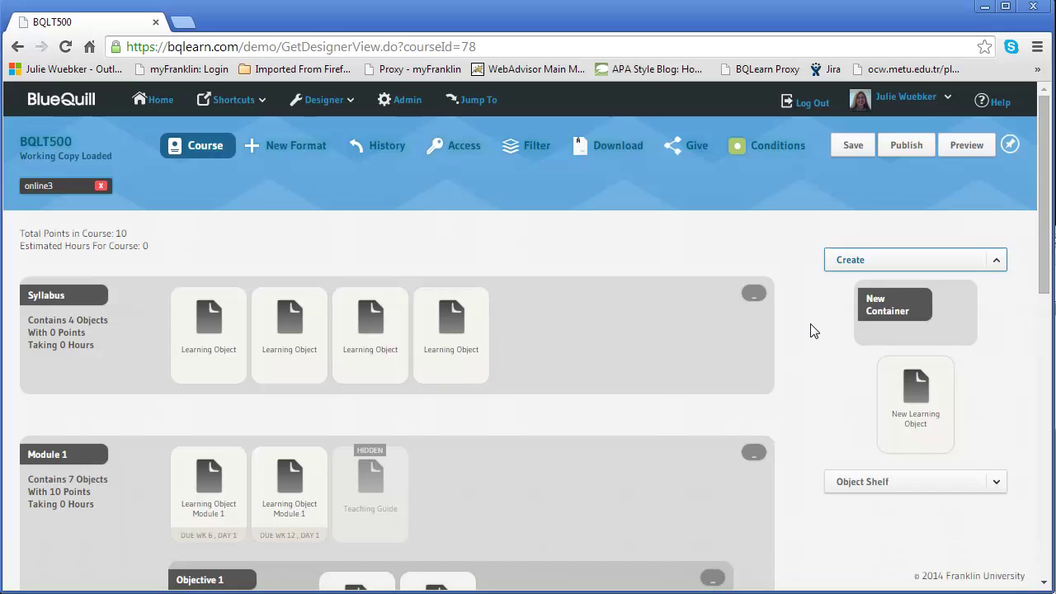
pyautogui.click(854, 149)
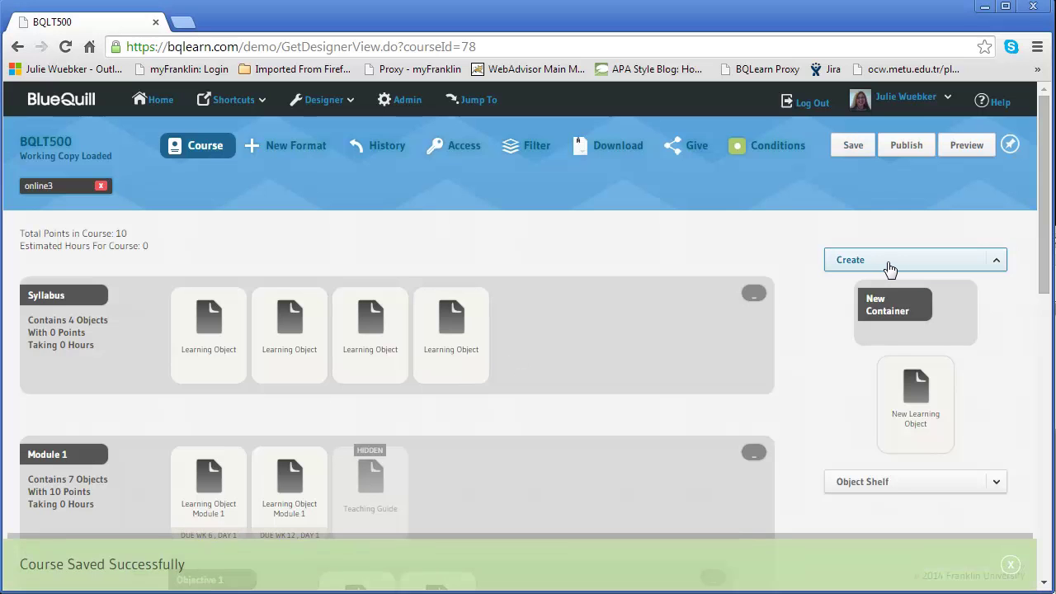
# Publish the modified course as edition W15.1.0.0 with student downloads allowed, dismissing the notices.
pyautogui.click(904, 148)
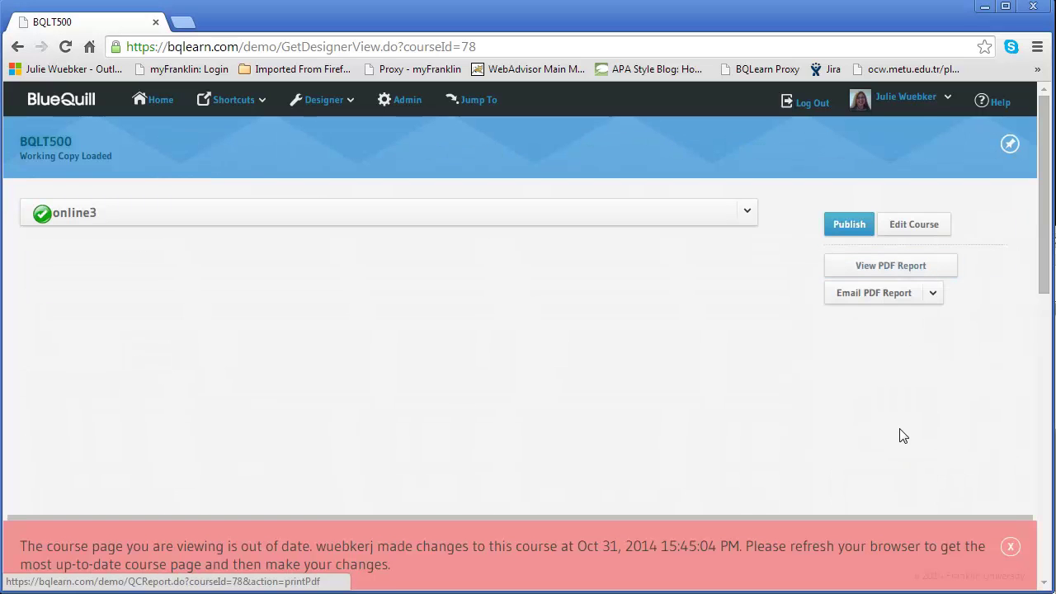
pyautogui.click(1009, 547)
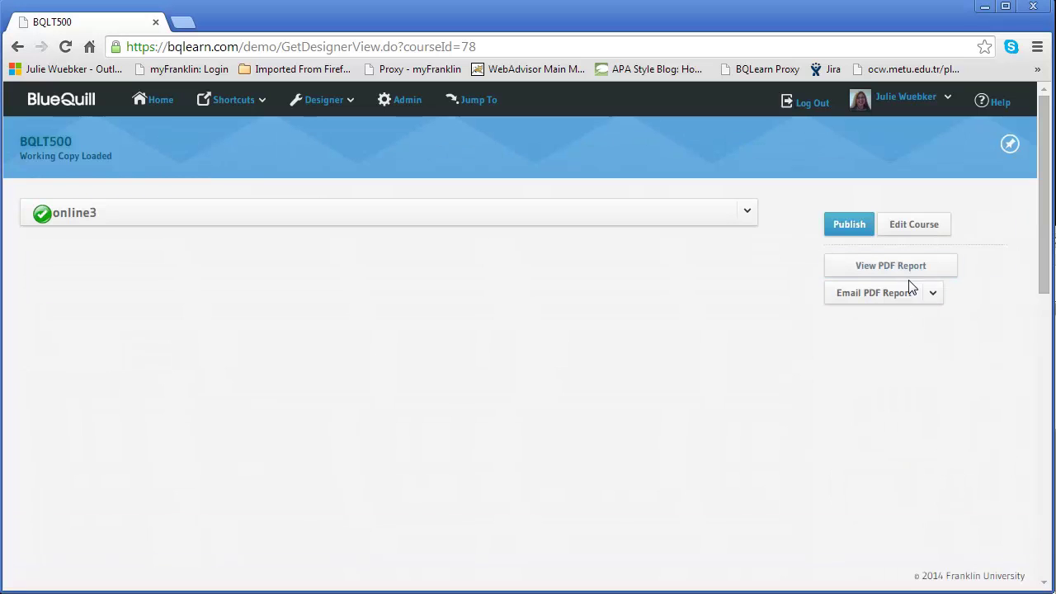
pyautogui.click(846, 228)
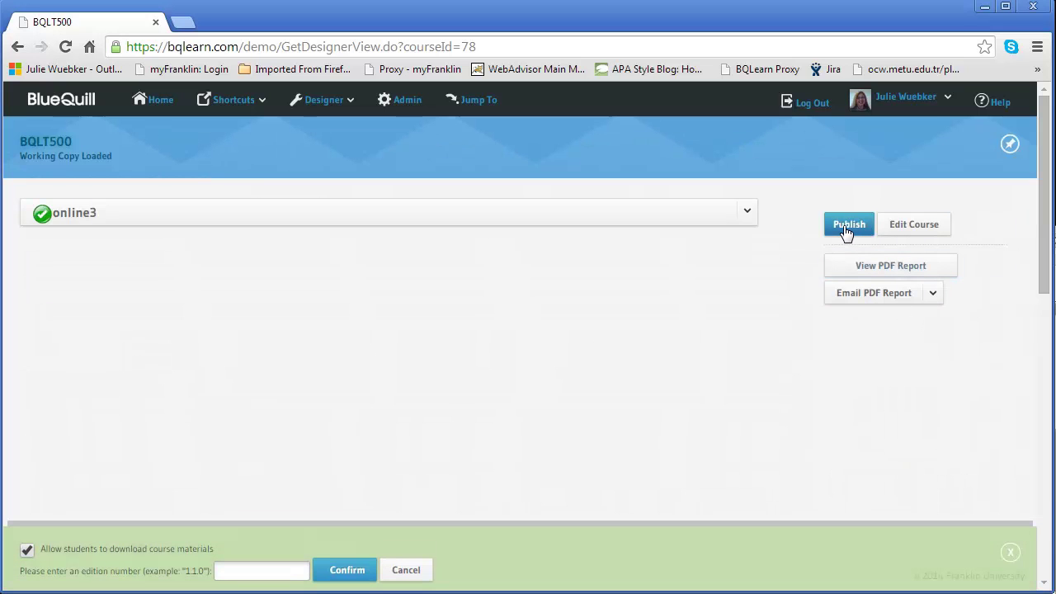
pyautogui.click(245, 571)
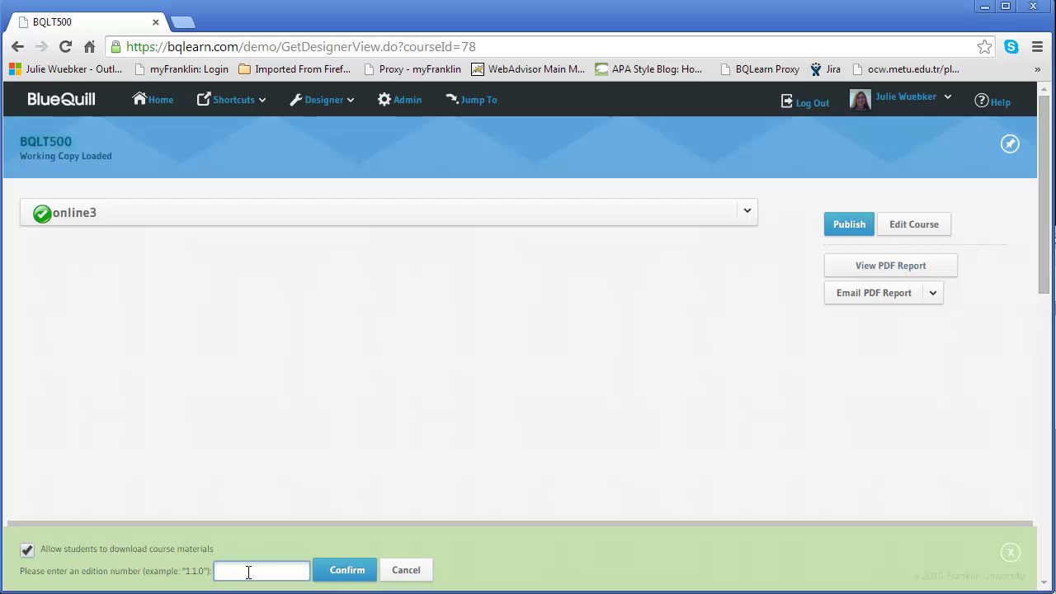
pyautogui.write('W15.1.0.0')
pyautogui.click(347, 570)
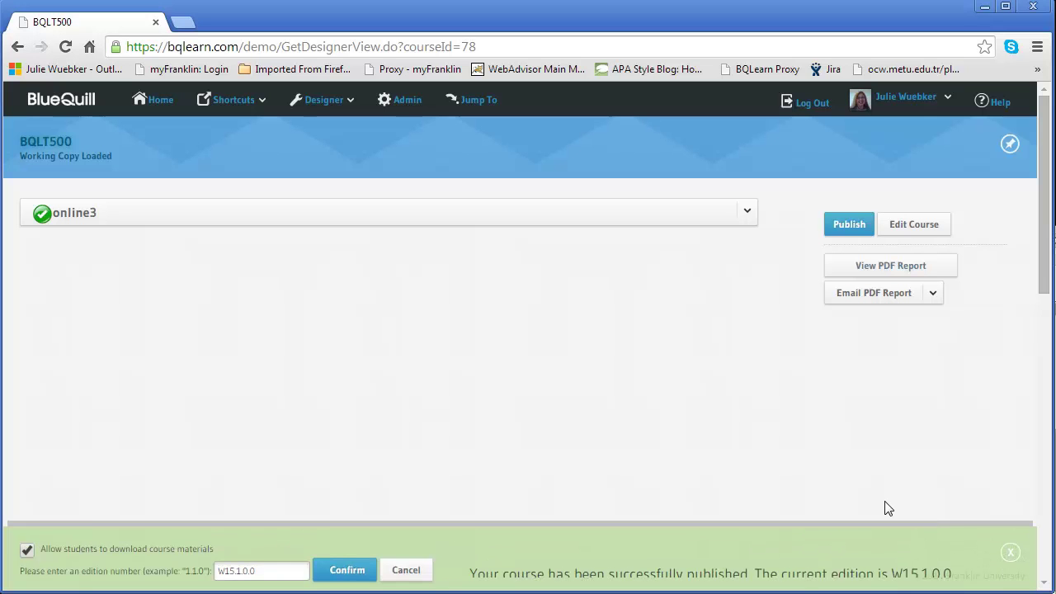
pyautogui.click(1011, 555)
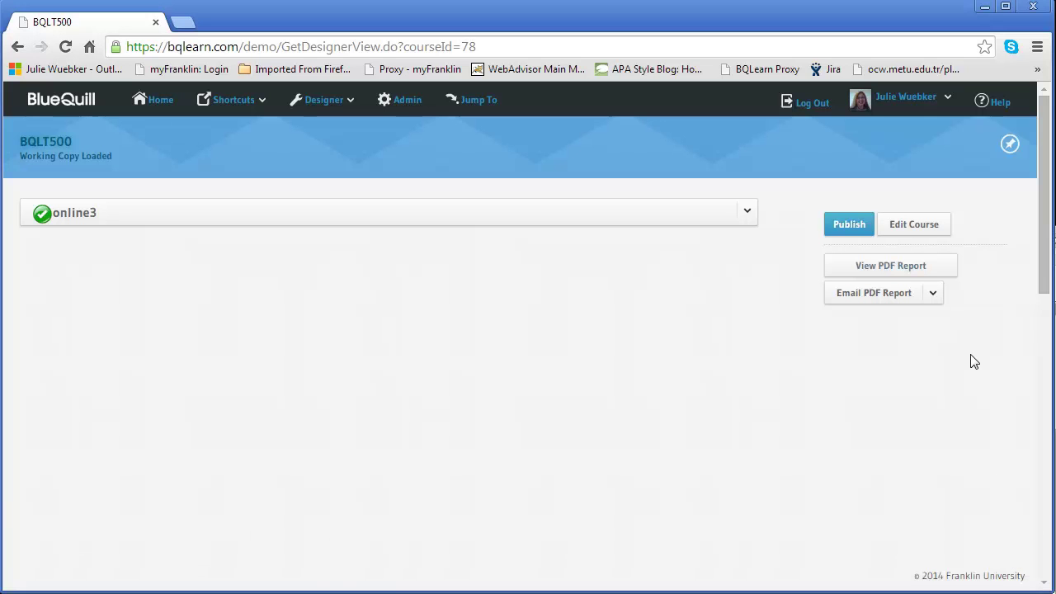
# Return to editing the course and open its edition history after refreshing the page.
pyautogui.click(906, 237)
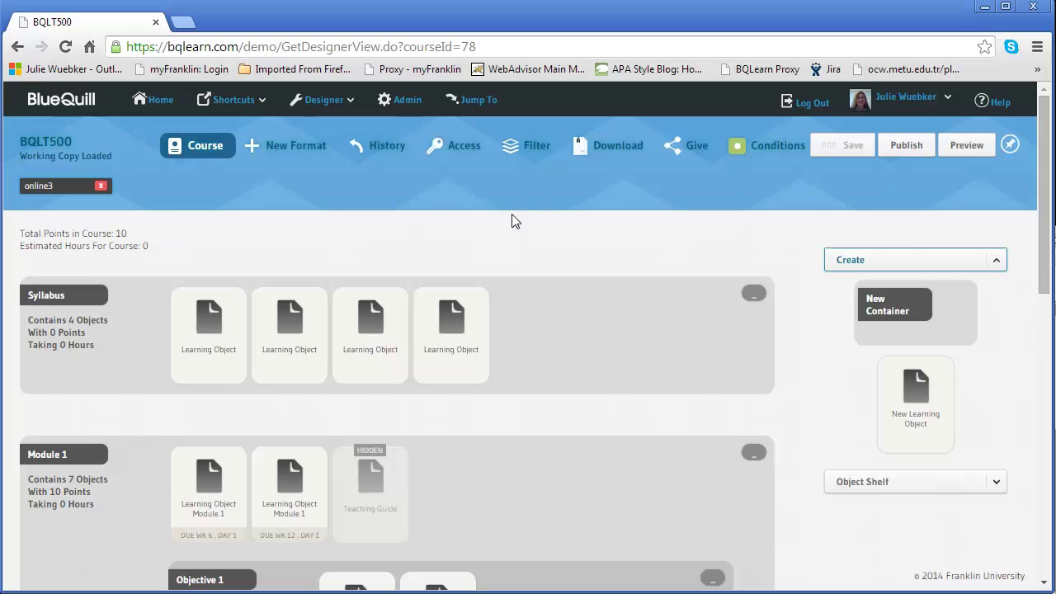
pyautogui.click(386, 148)
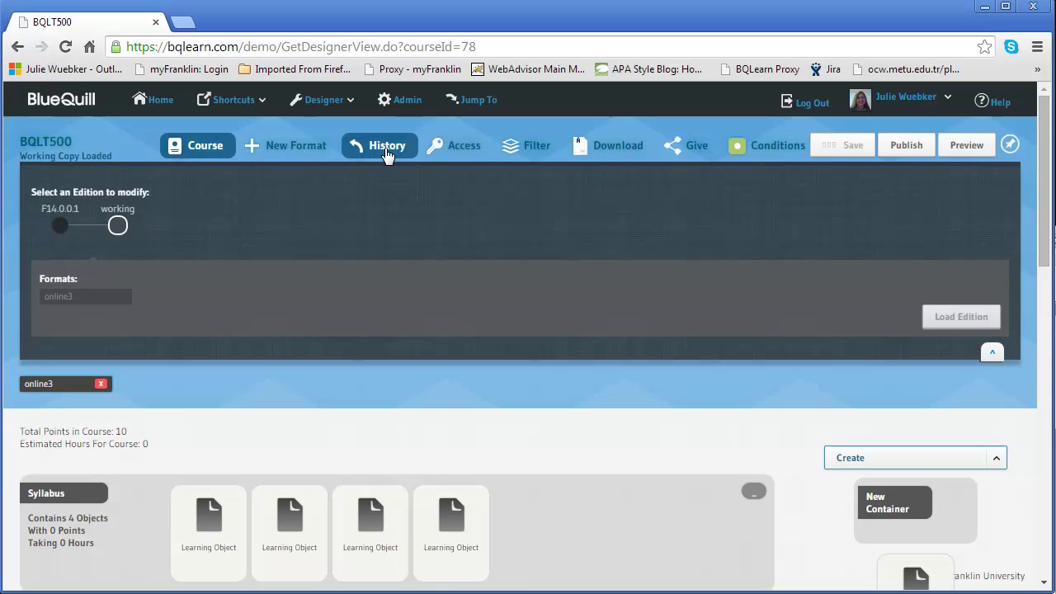
pyautogui.click(65, 46)
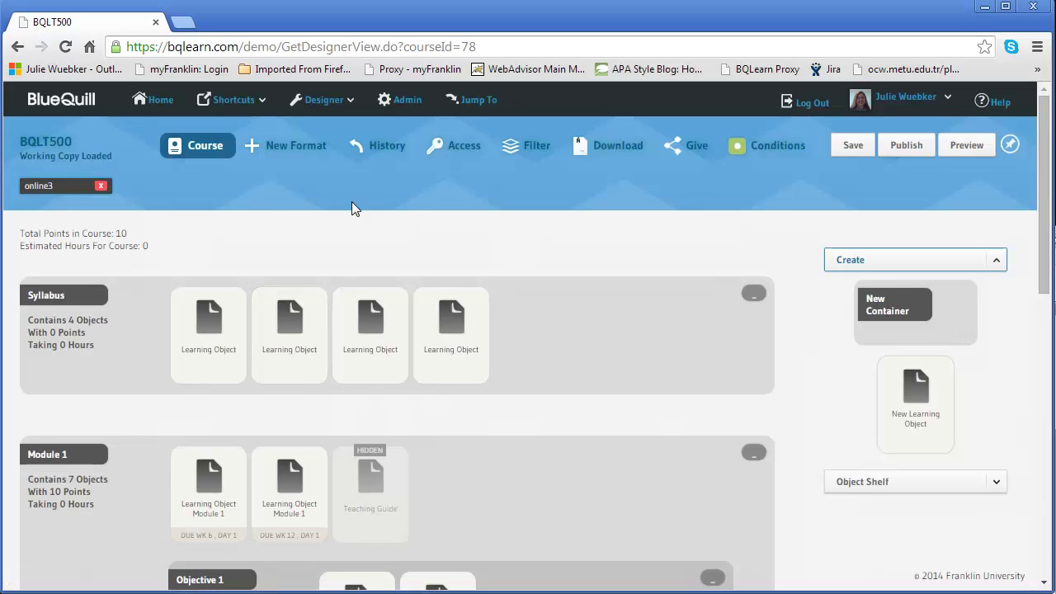
pyautogui.click(378, 157)
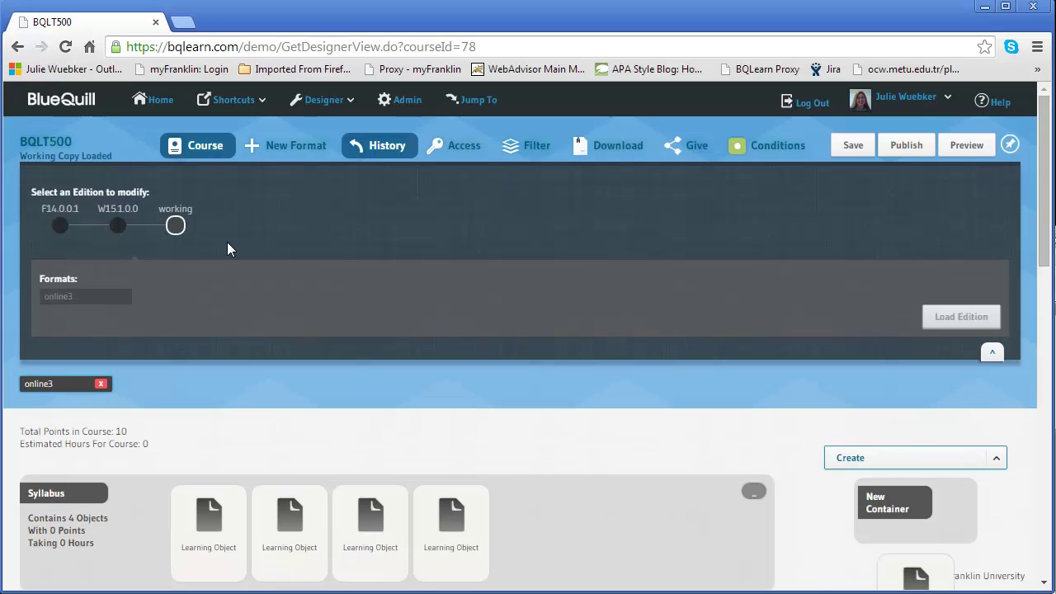
# Load edition F14.0.0.1 from the course history and examine its Syllabus and Module 1 containers.
pyautogui.click(60, 226)
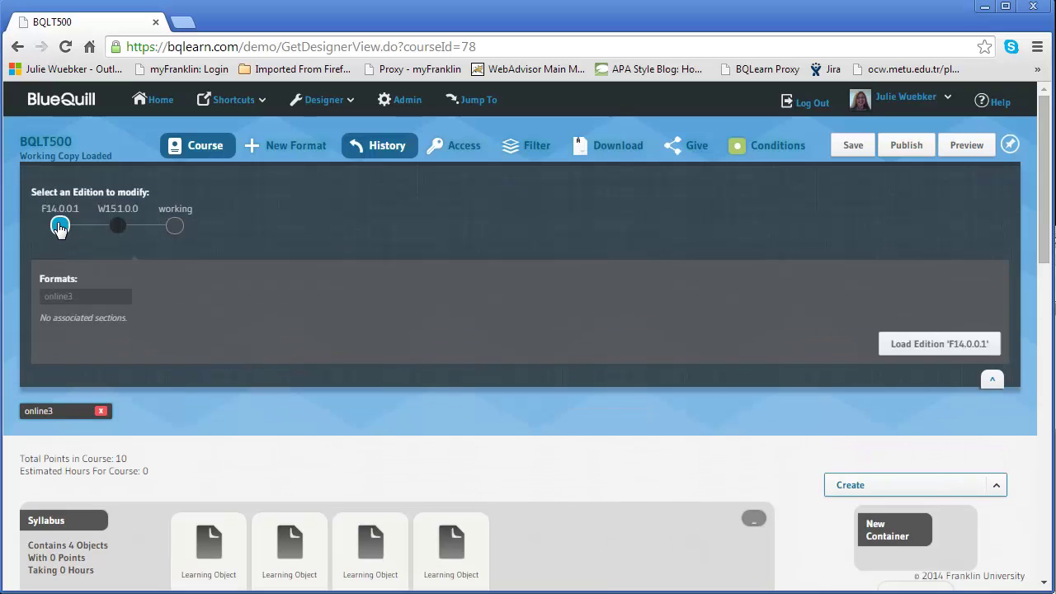
pyautogui.scroll(-1, 848, 415)
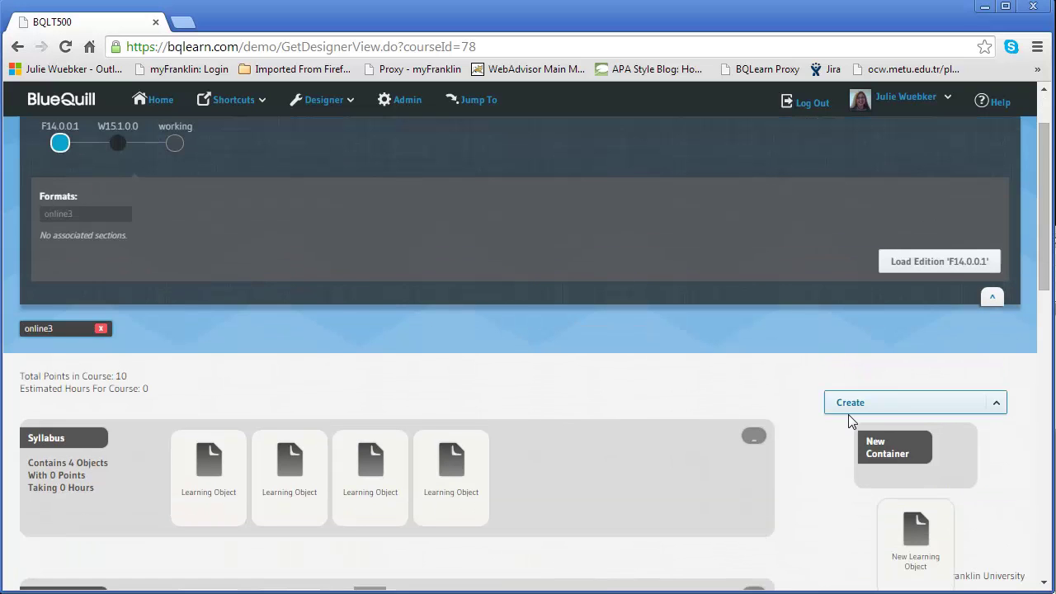
pyautogui.scroll(1, 842, 409)
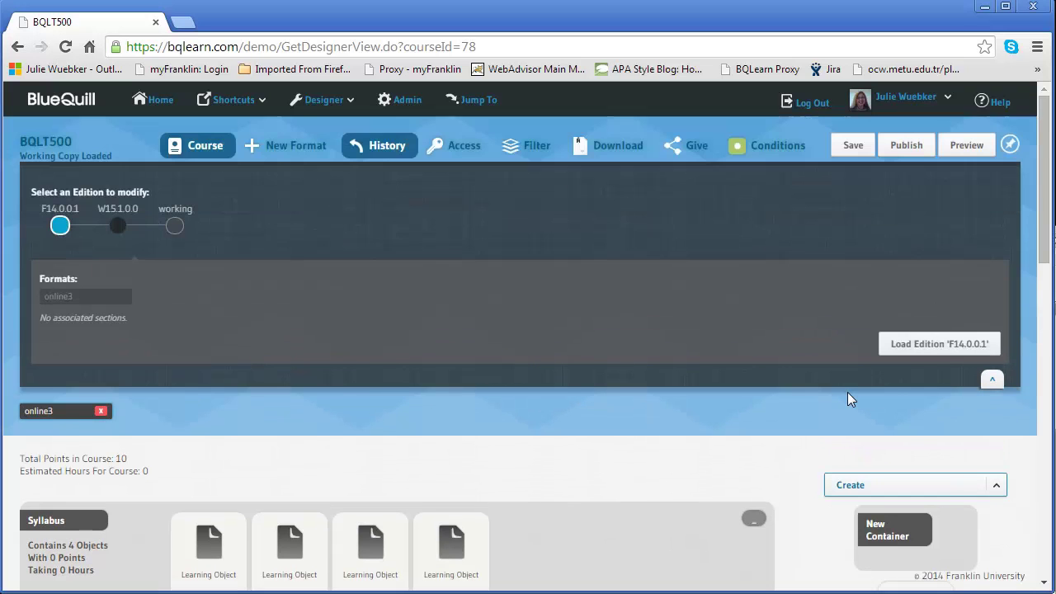
pyautogui.click(936, 346)
pyautogui.scroll(-2, 949, 355)
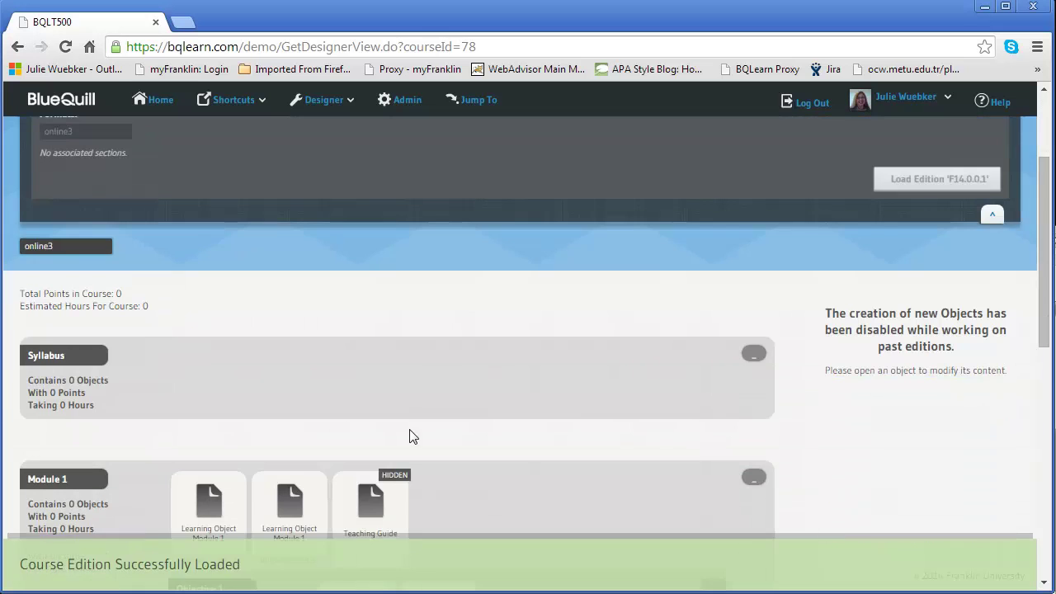
pyautogui.scroll(1, 266, 391)
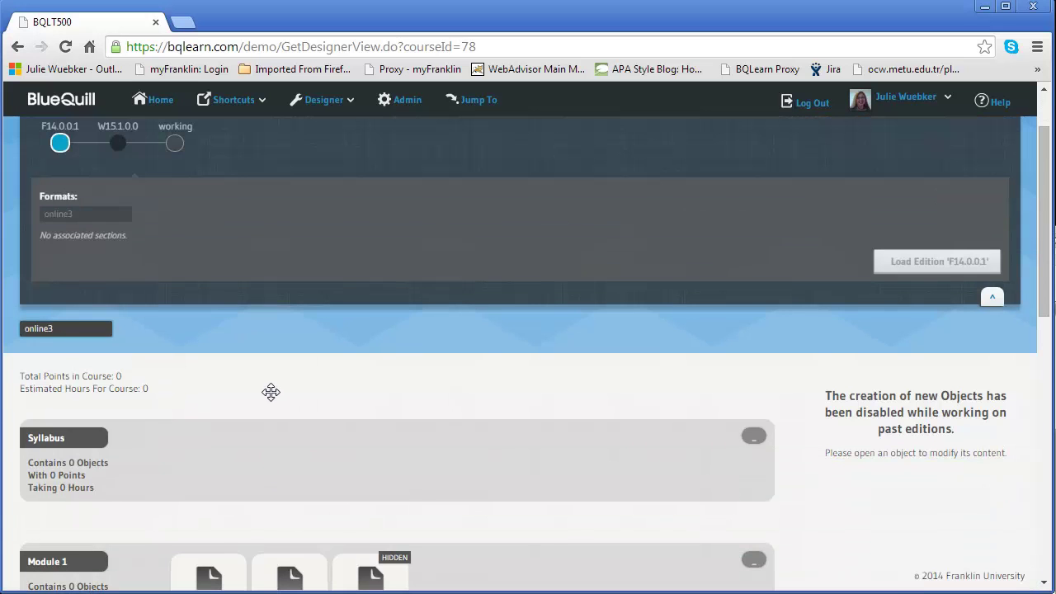
# Load edition W15.1.0.0 from the course history and close the history with the working edition selected.
pyautogui.click(118, 145)
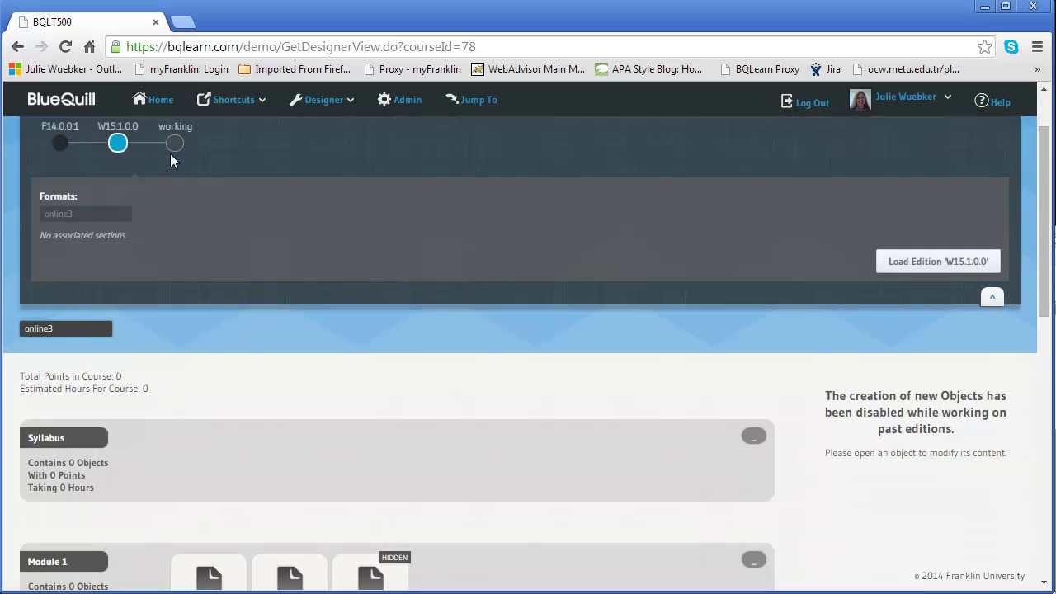
pyautogui.click(920, 266)
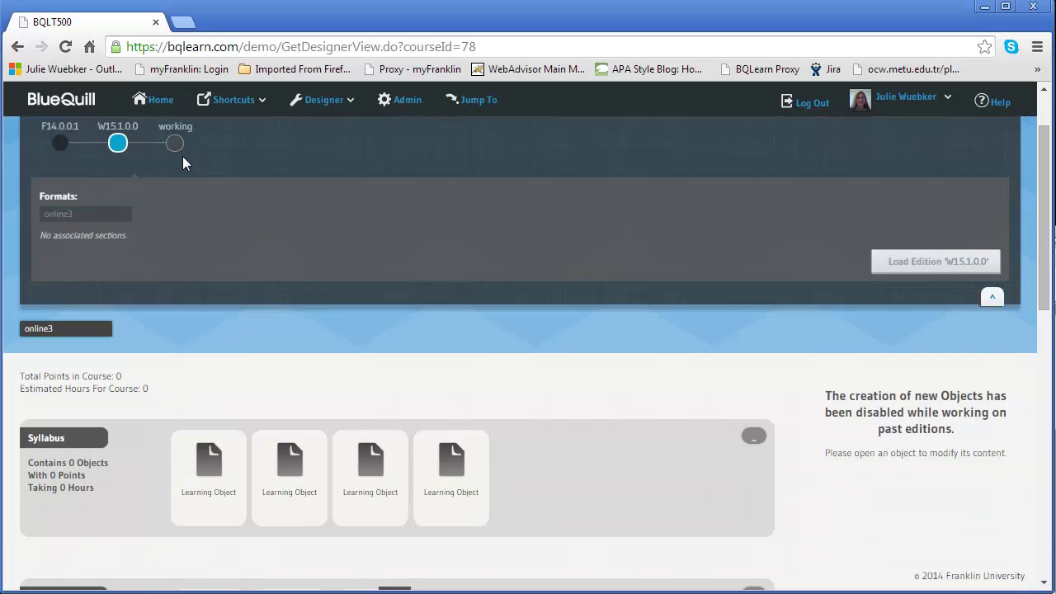
pyautogui.click(175, 144)
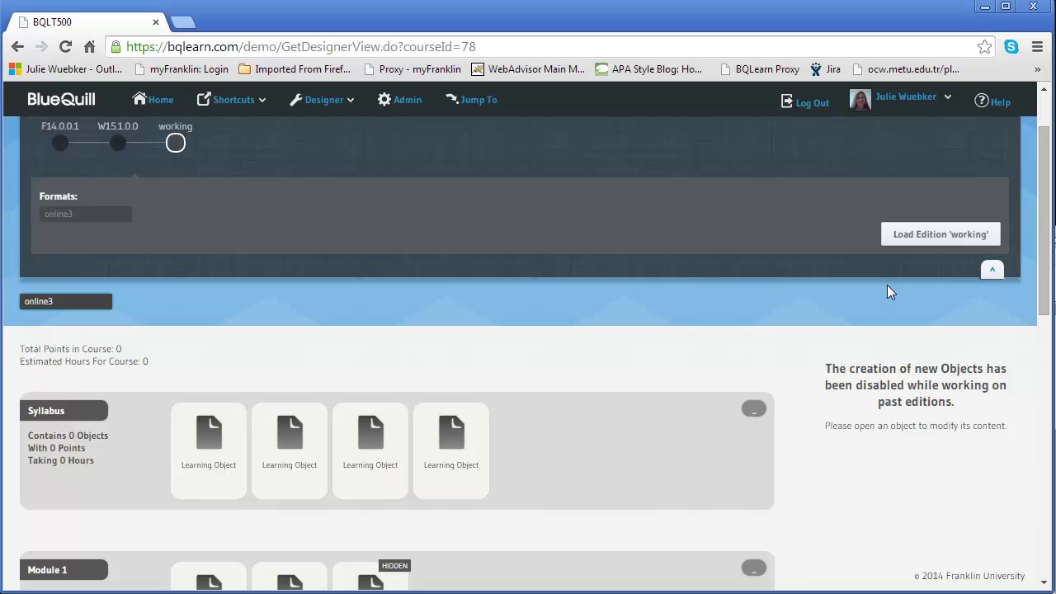
pyautogui.click(998, 274)
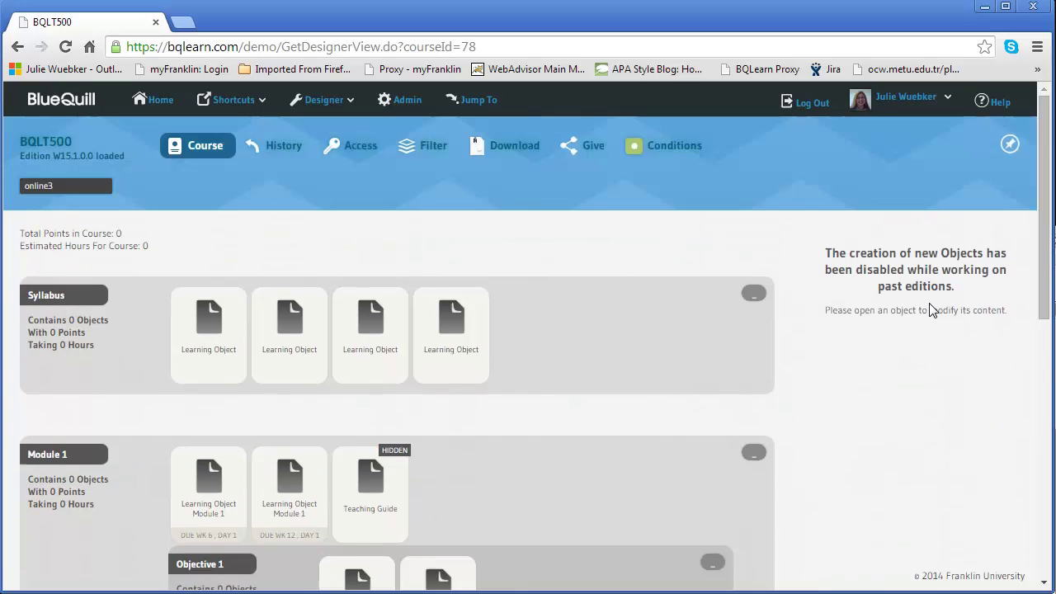